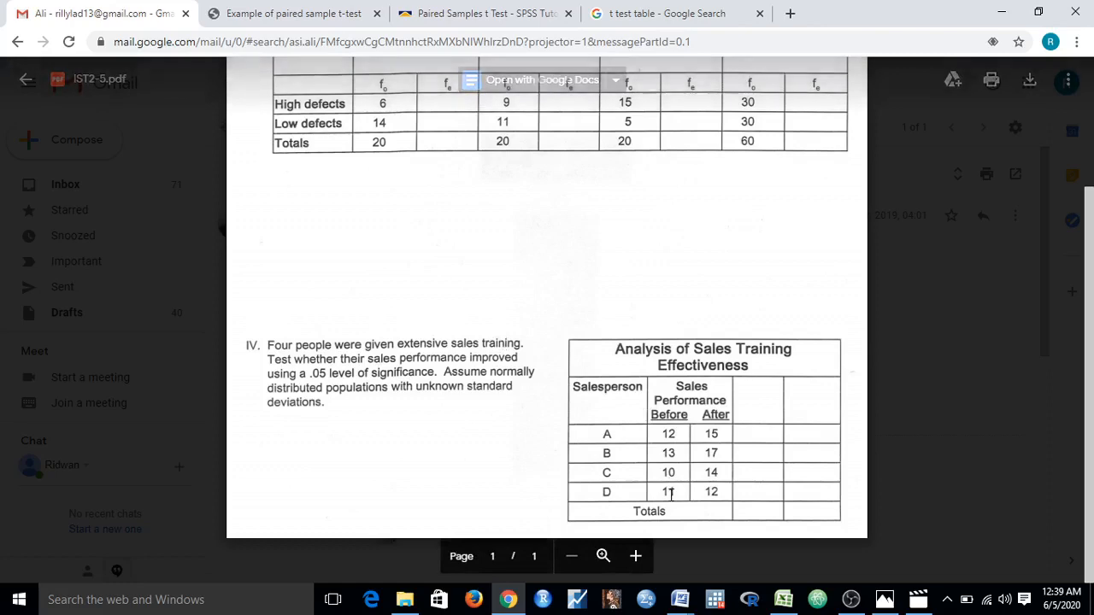
# Switch to Document1 in Word and review its hypotheses and assumptions against the sales training exercise in the browser's IST2-5.pdf.
pyautogui.click(689, 604)
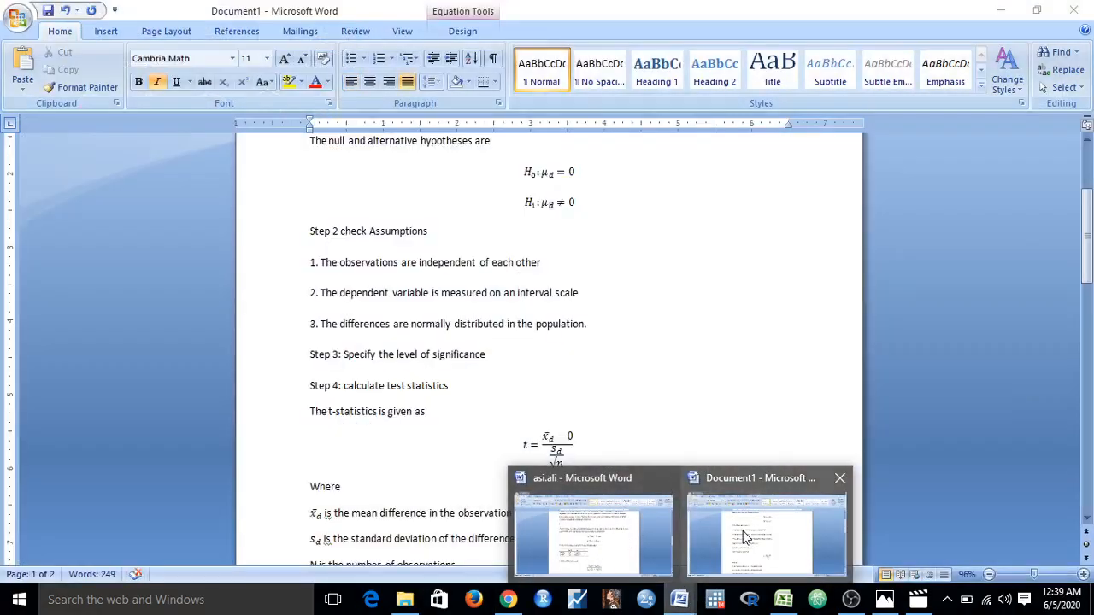
pyautogui.click(743, 537)
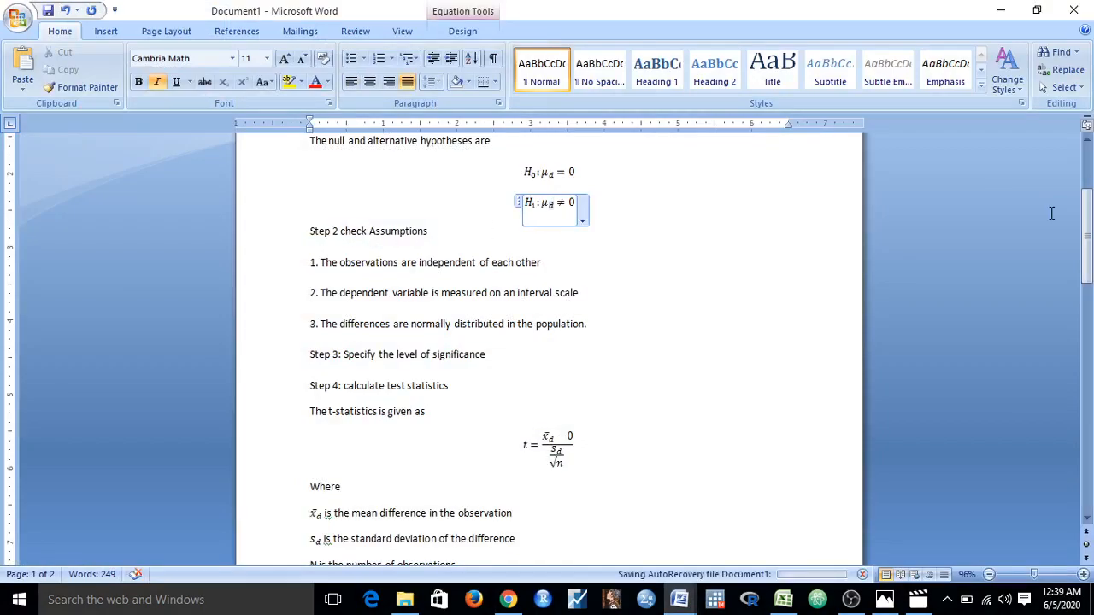
pyautogui.moveTo(1087, 214); pyautogui.dragTo(1087, 166)
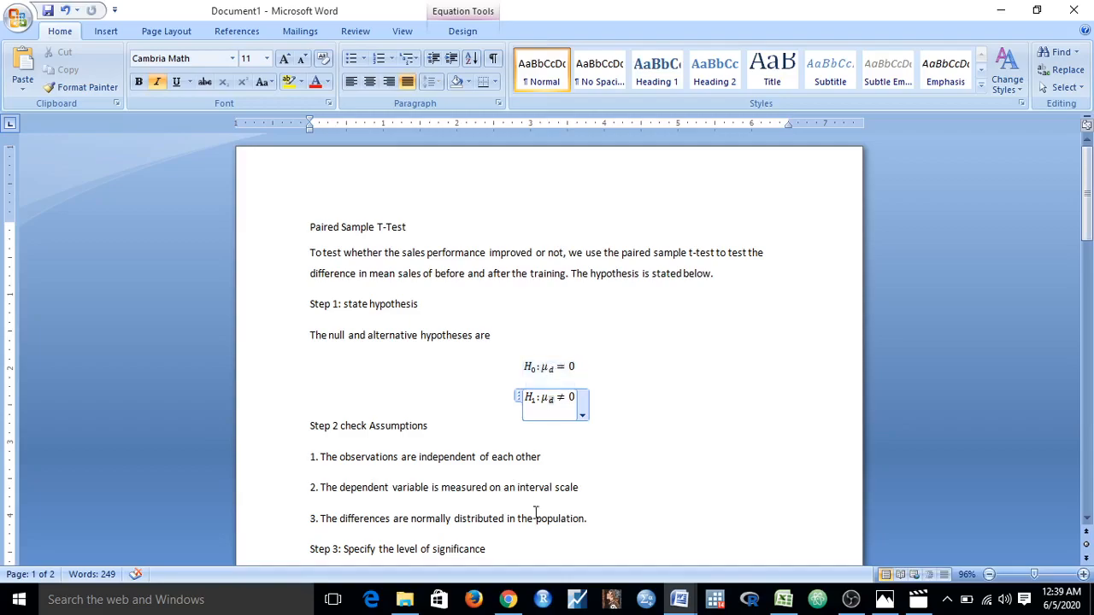
pyautogui.click(508, 600)
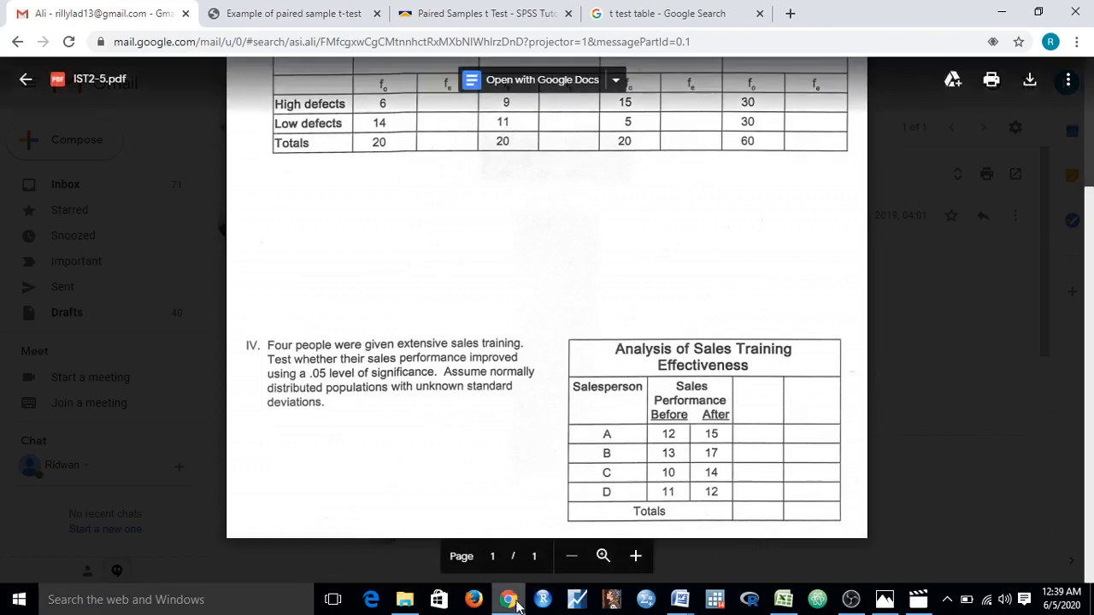
pyautogui.hotkey('alt', 'Tab')
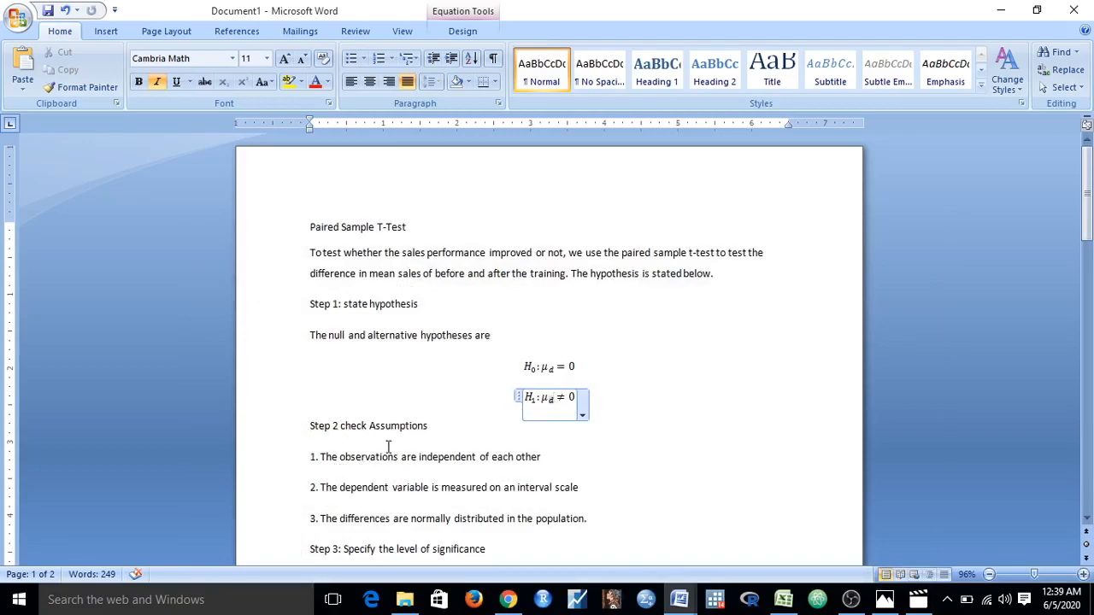
pyautogui.moveTo(1088, 238); pyautogui.dragTo(1087, 272)
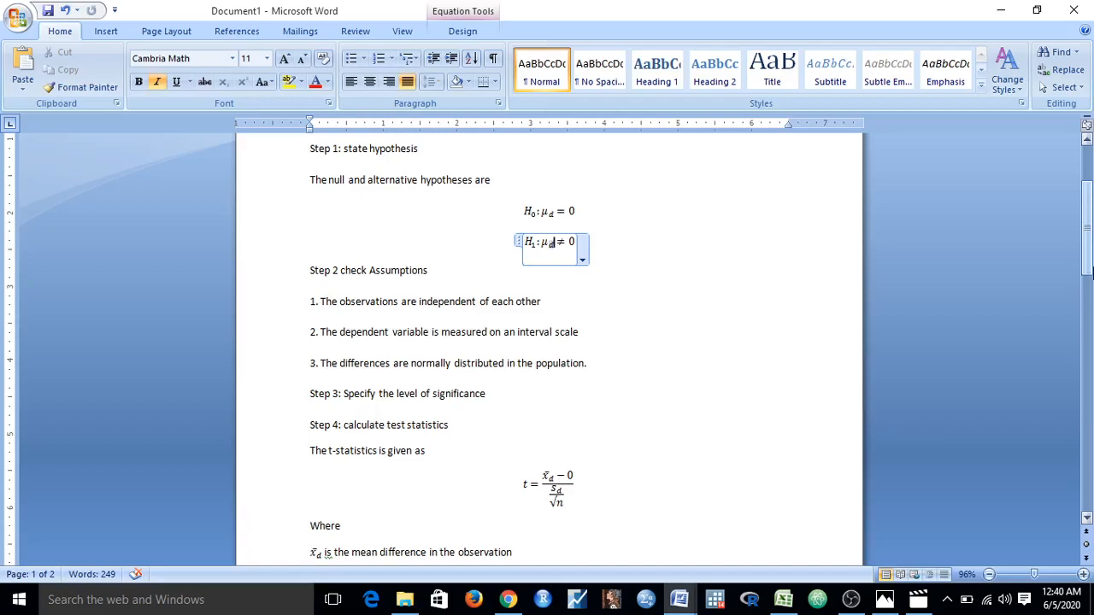
pyautogui.click(513, 599)
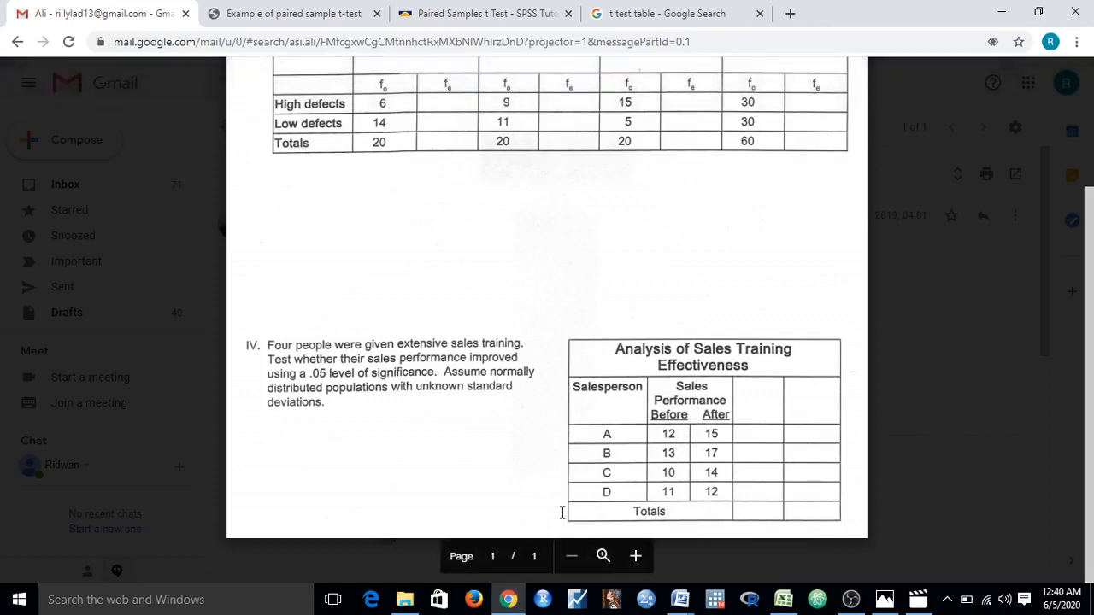
pyautogui.click(510, 599)
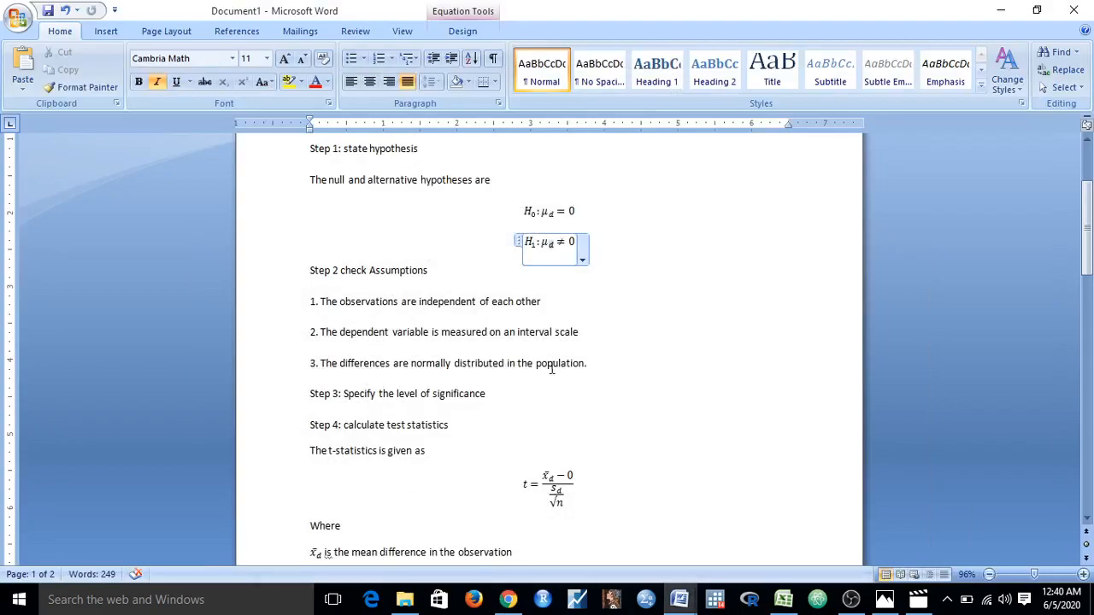
# Add the line "The level of significance is 0.05" below the Step 3 heading.
pyautogui.click(516, 393)
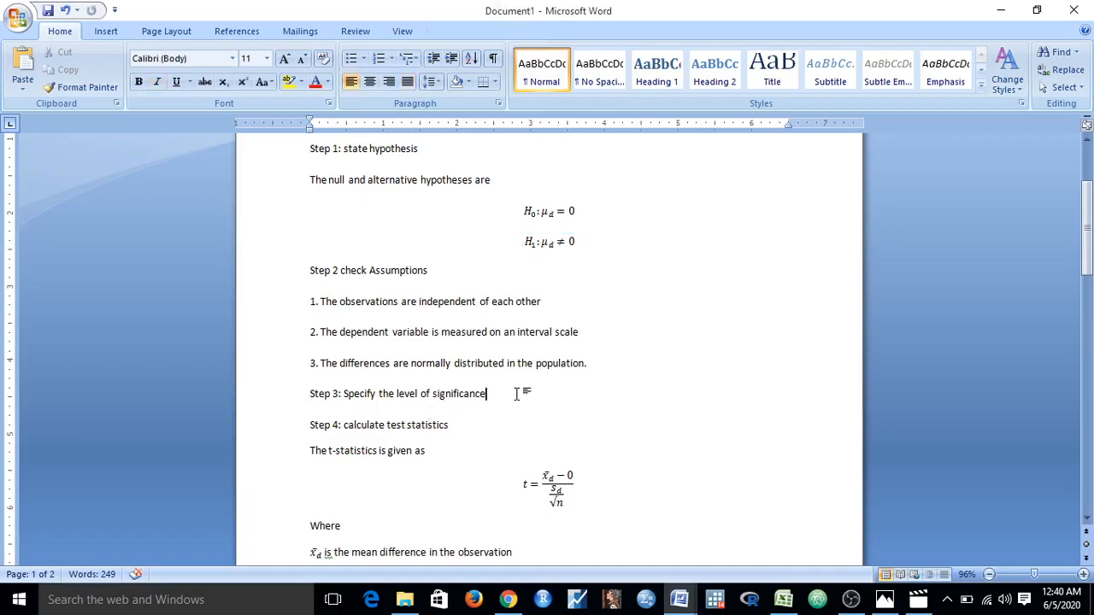
pyautogui.press('Return')
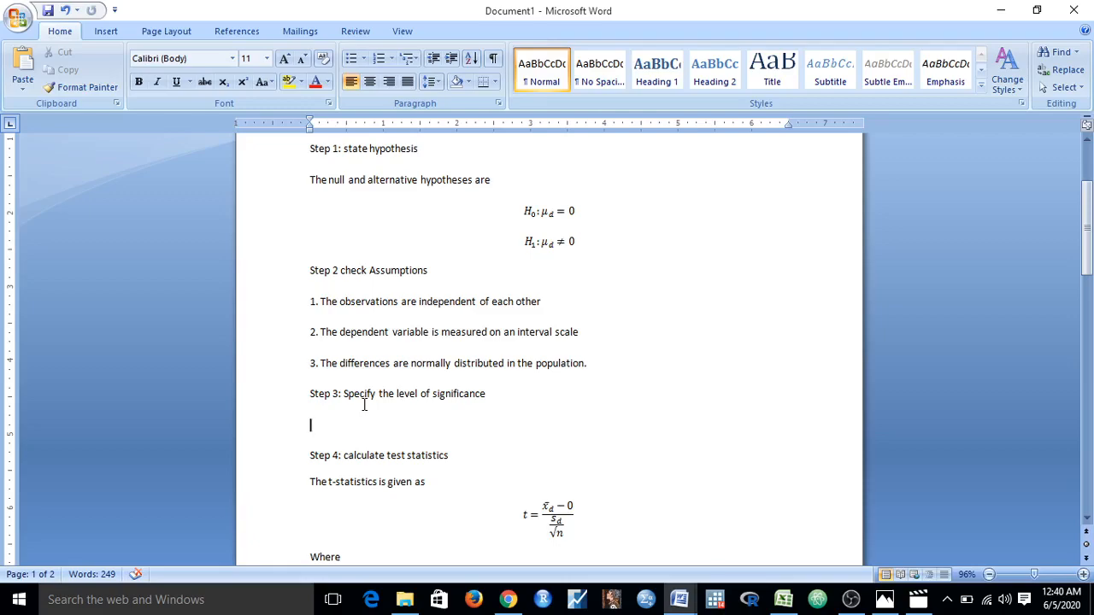
pyautogui.write('The level of si')
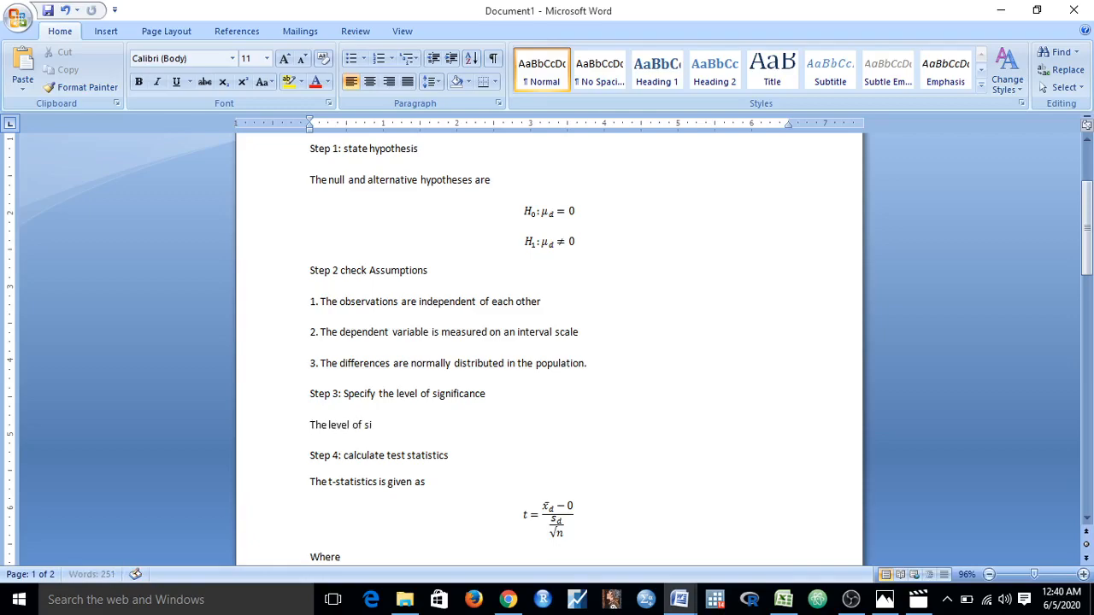
pyautogui.write('gnificance is 0.05')
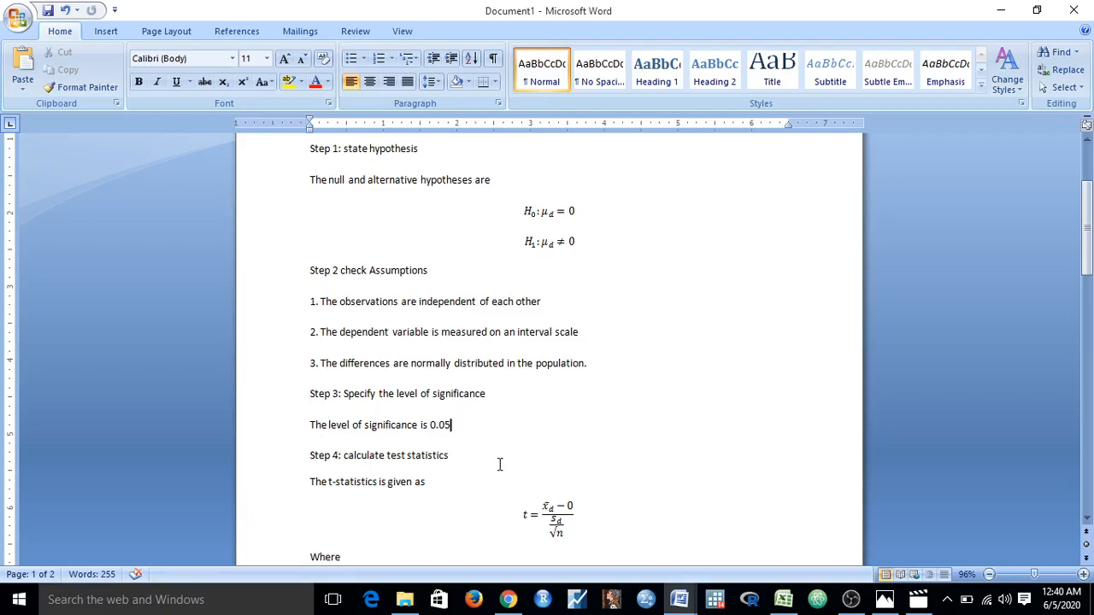
# Examine the t-statistic formula, difference table and calculation, and check the critical value in the t-test.png distribution table in Photos.
pyautogui.moveTo(1087, 256); pyautogui.dragTo(1088, 310)
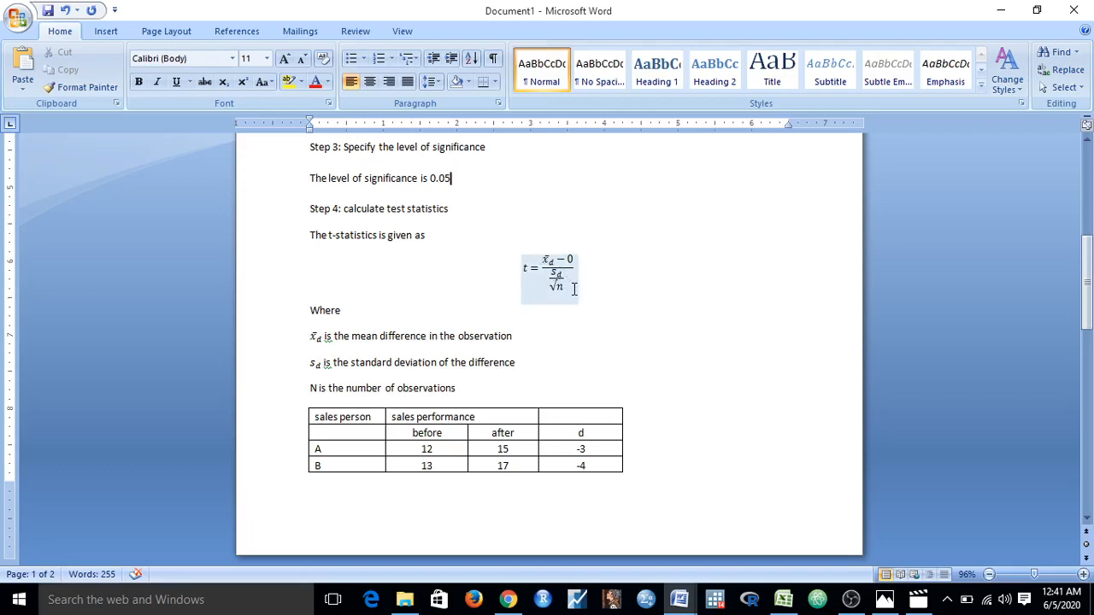
pyautogui.moveTo(1090, 268); pyautogui.dragTo(1089, 318)
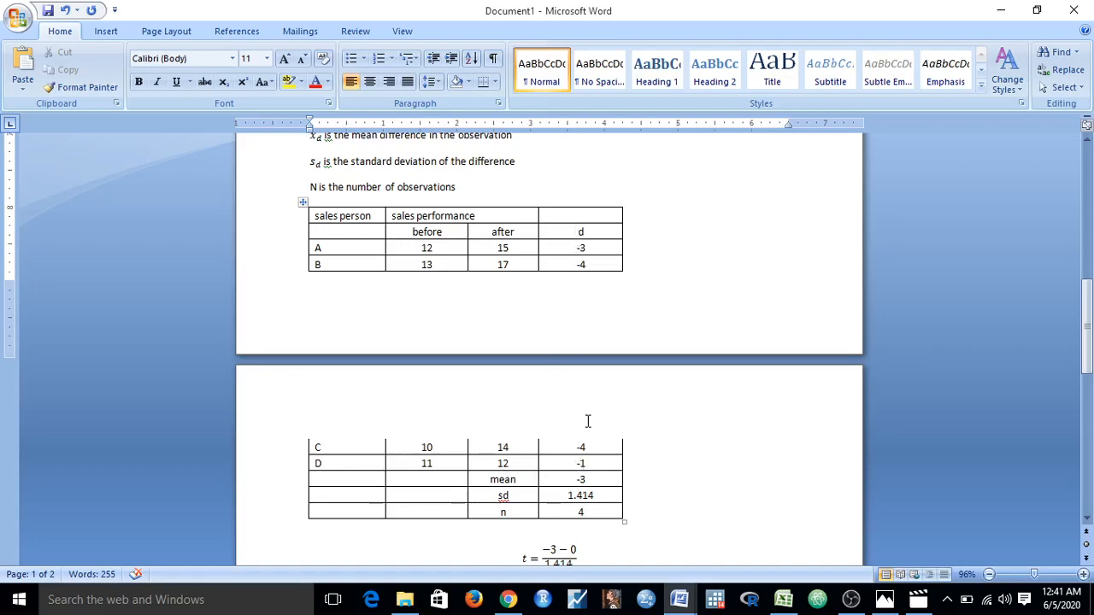
pyautogui.click(597, 479)
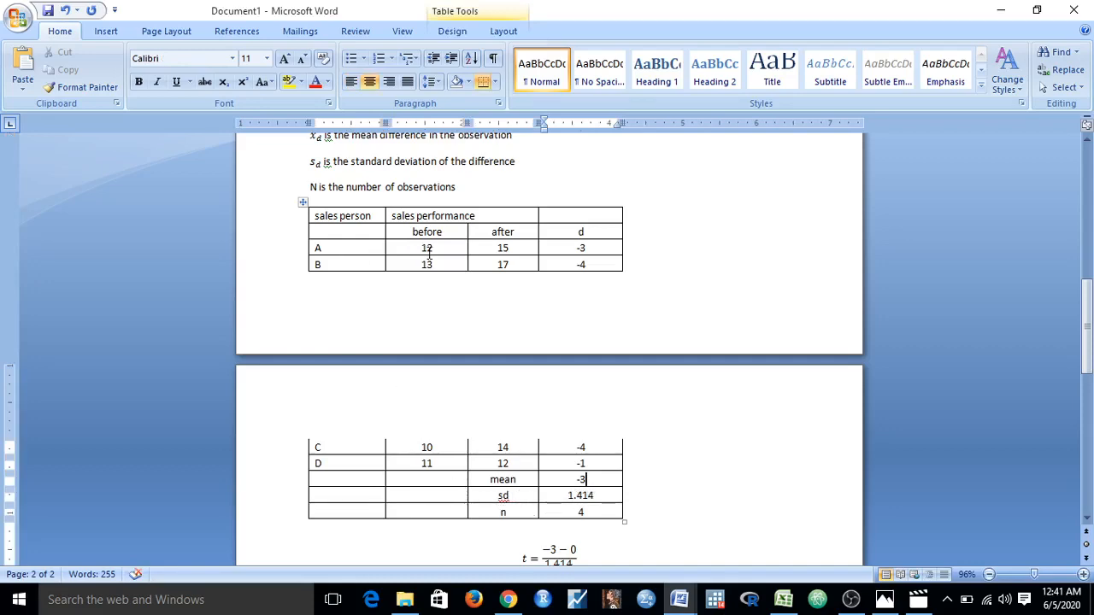
pyautogui.moveTo(1090, 350); pyautogui.dragTo(1091, 398)
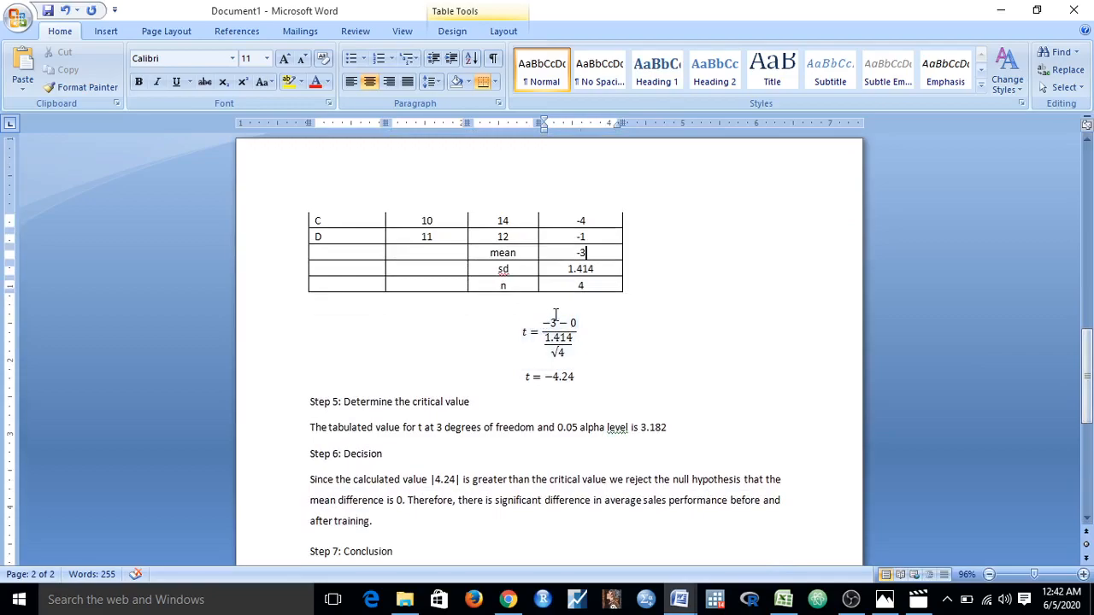
pyautogui.click(552, 325)
pyautogui.click(885, 601)
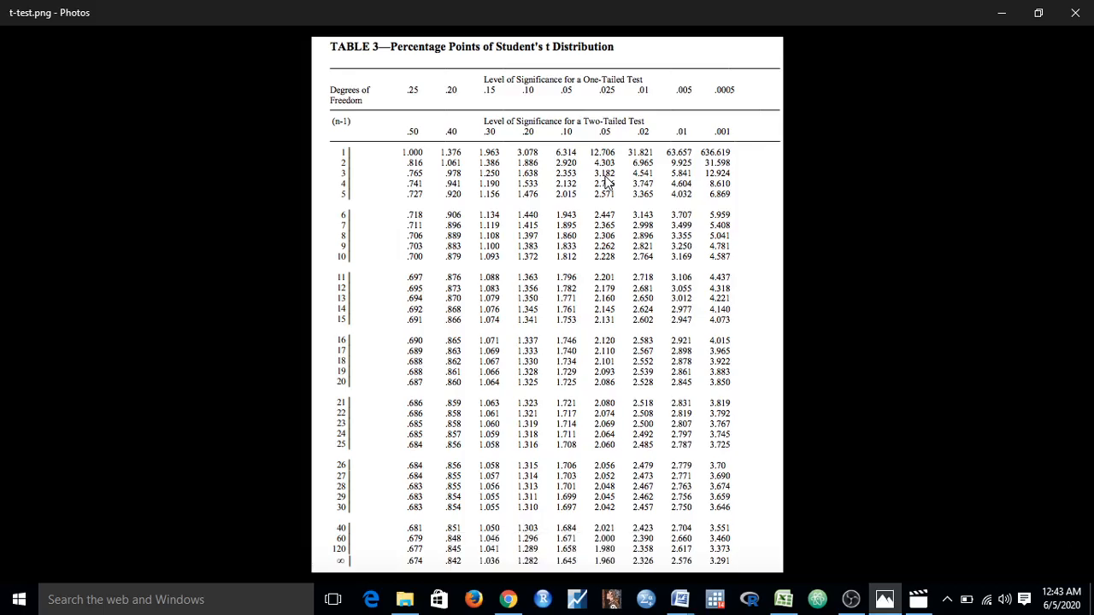
pyautogui.click(889, 604)
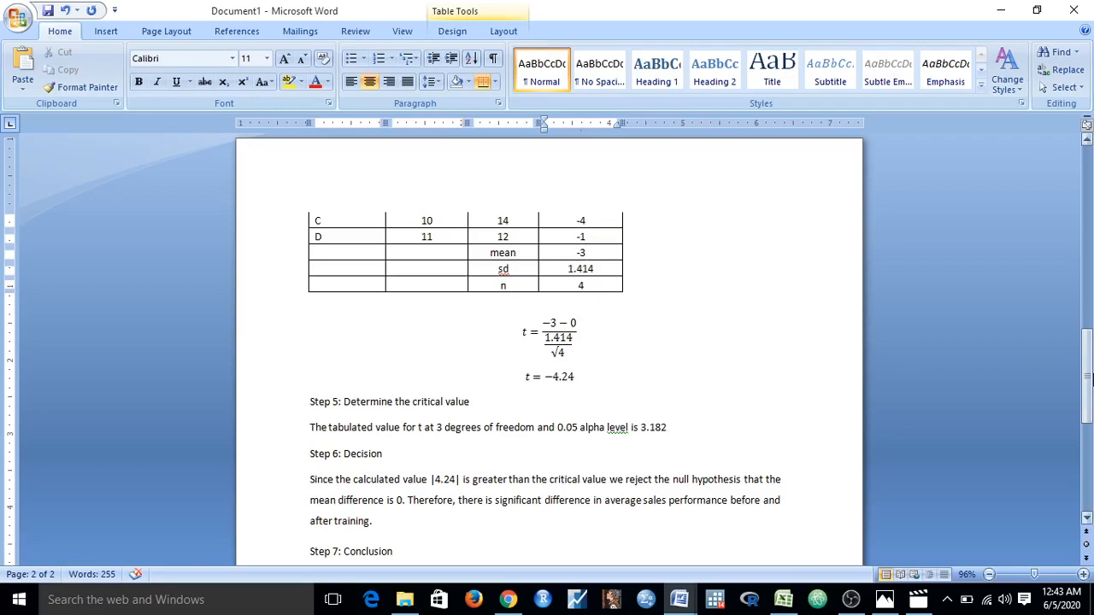
# In the Step 6 decision, insert "of 3.182." after "critical value" and capitalize the following "We".
pyautogui.moveTo(1088, 380); pyautogui.dragTo(1091, 419)
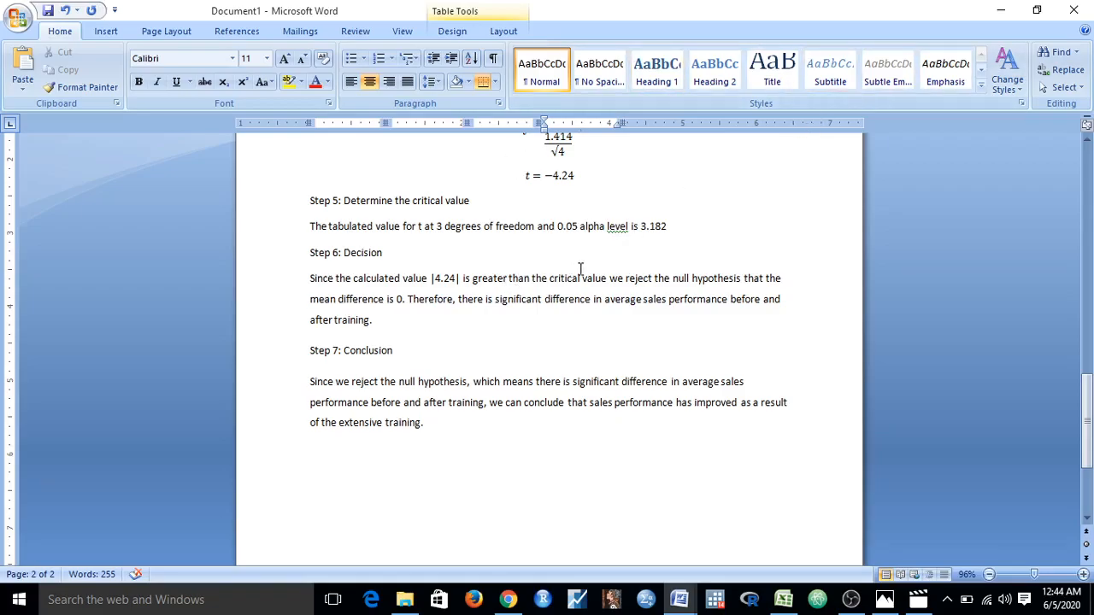
pyautogui.click(607, 279)
pyautogui.write('of 3.18 ')
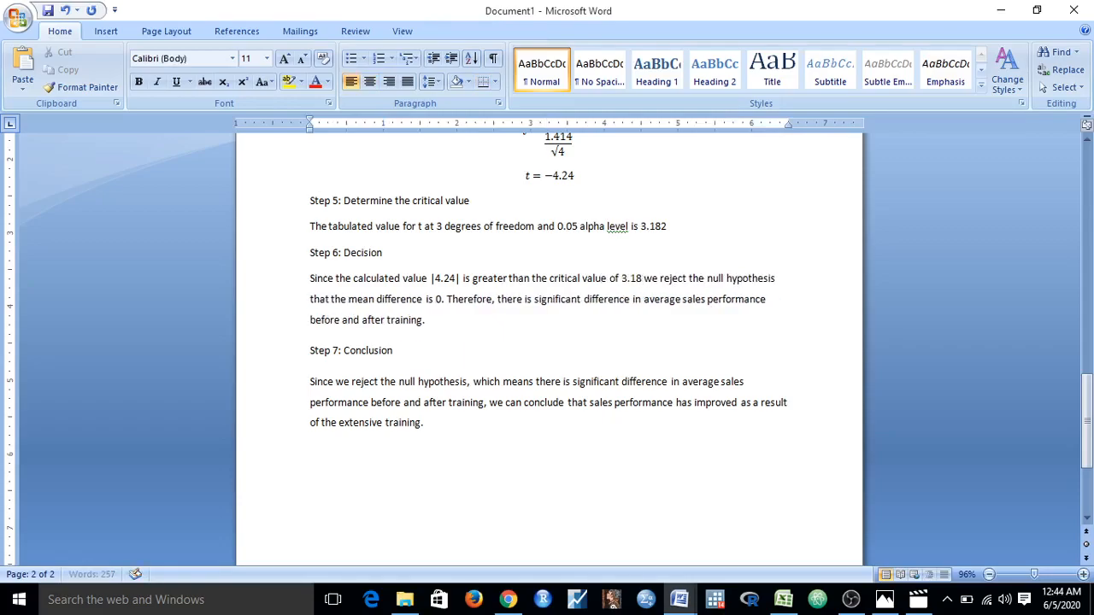
pyautogui.write('2.')
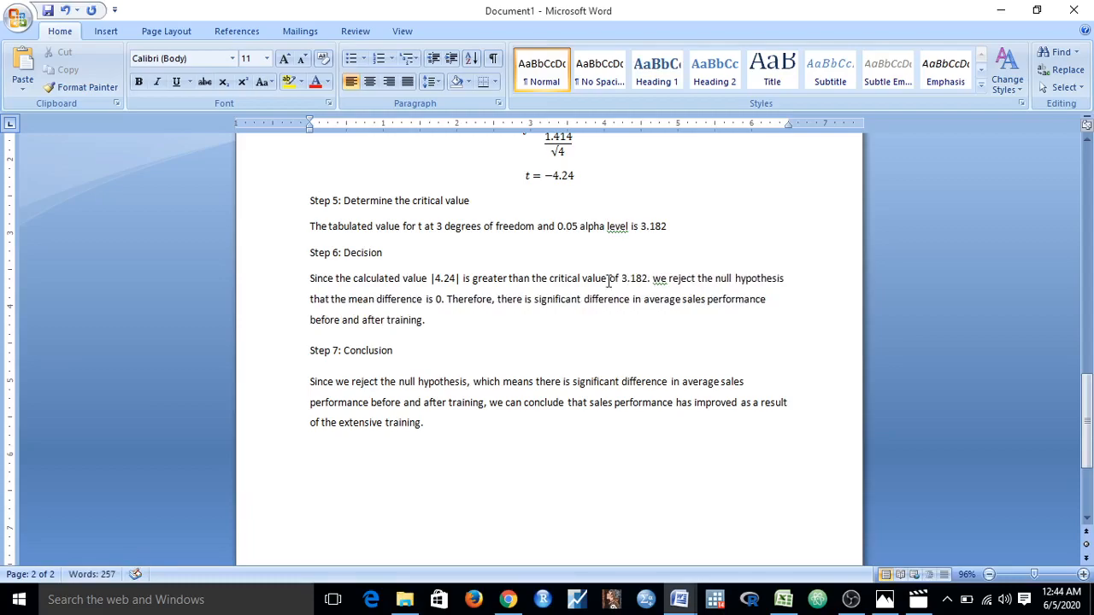
pyautogui.press('Right')
pyautogui.write('W')
pyautogui.press('Delete')
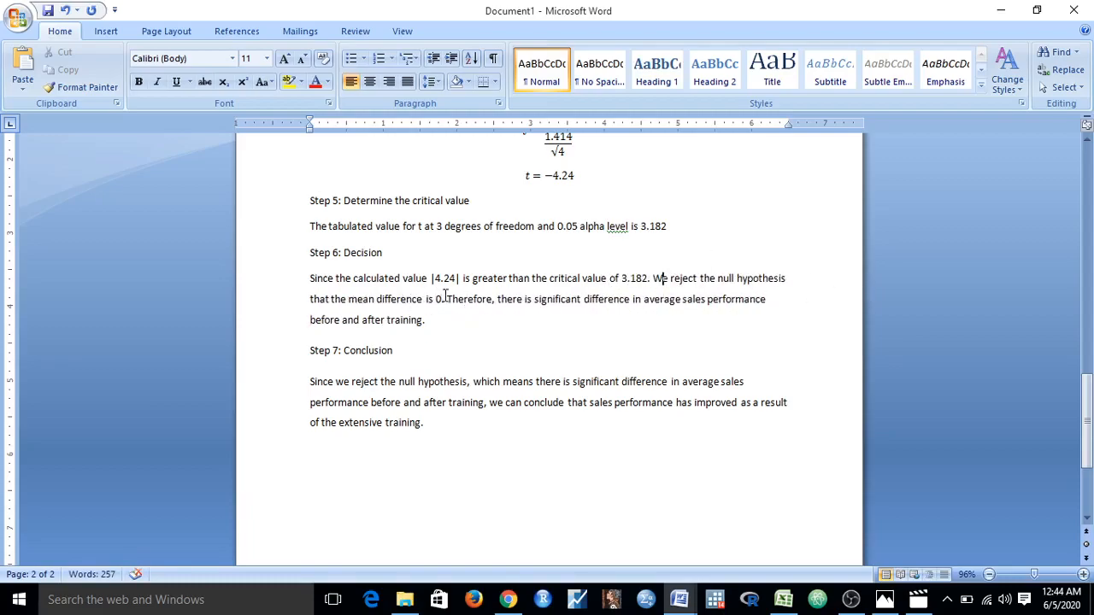
# Review the document from the hypotheses through the t calculation and decision to the Step 7 conclusion.
pyautogui.moveTo(1084, 427); pyautogui.dragTo(1084, 195)
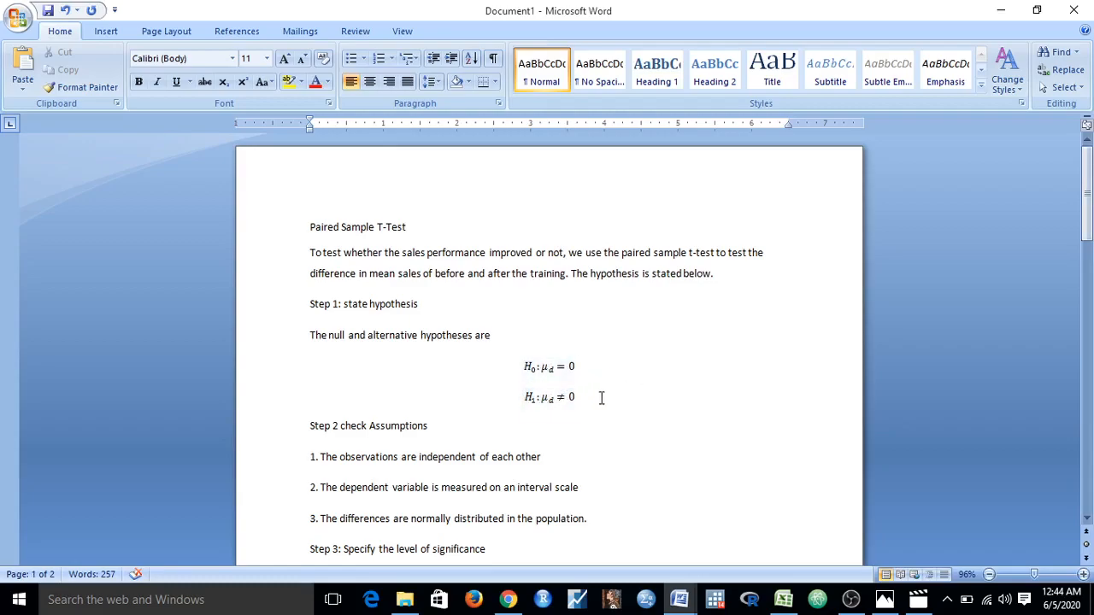
pyautogui.moveTo(1086, 201); pyautogui.dragTo(1086, 386)
pyautogui.click(663, 479)
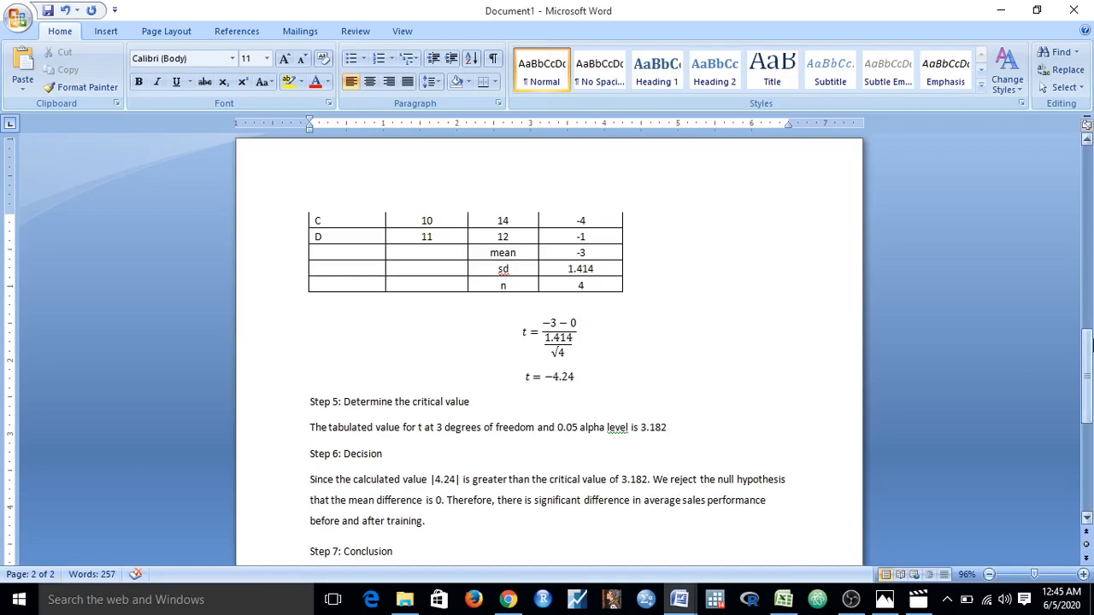
pyautogui.moveTo(1086, 369); pyautogui.dragTo(1089, 393)
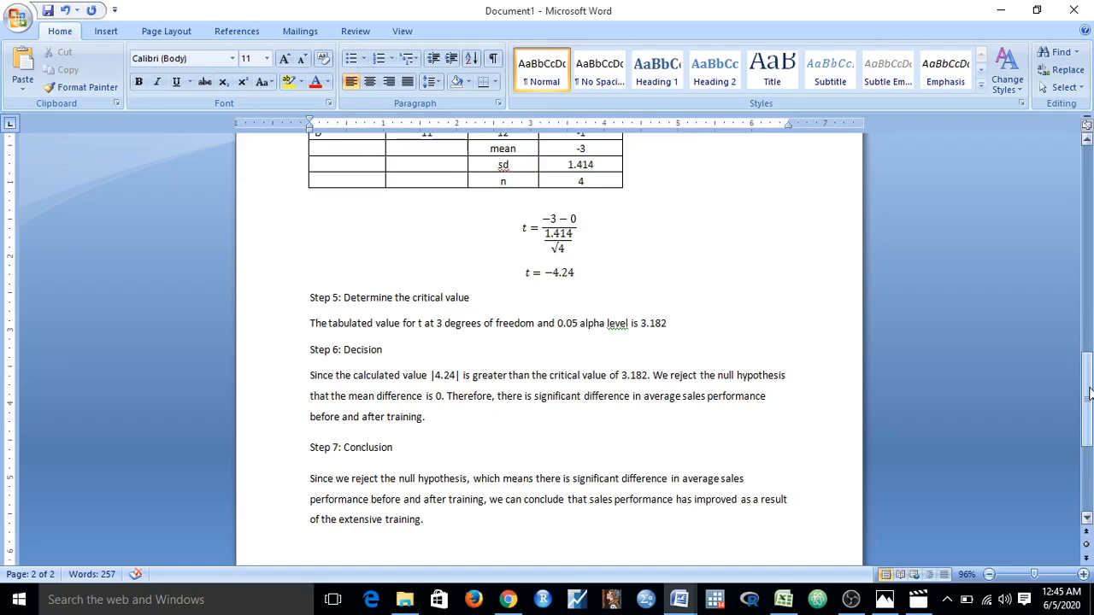
pyautogui.moveTo(1089, 393); pyautogui.dragTo(1092, 434)
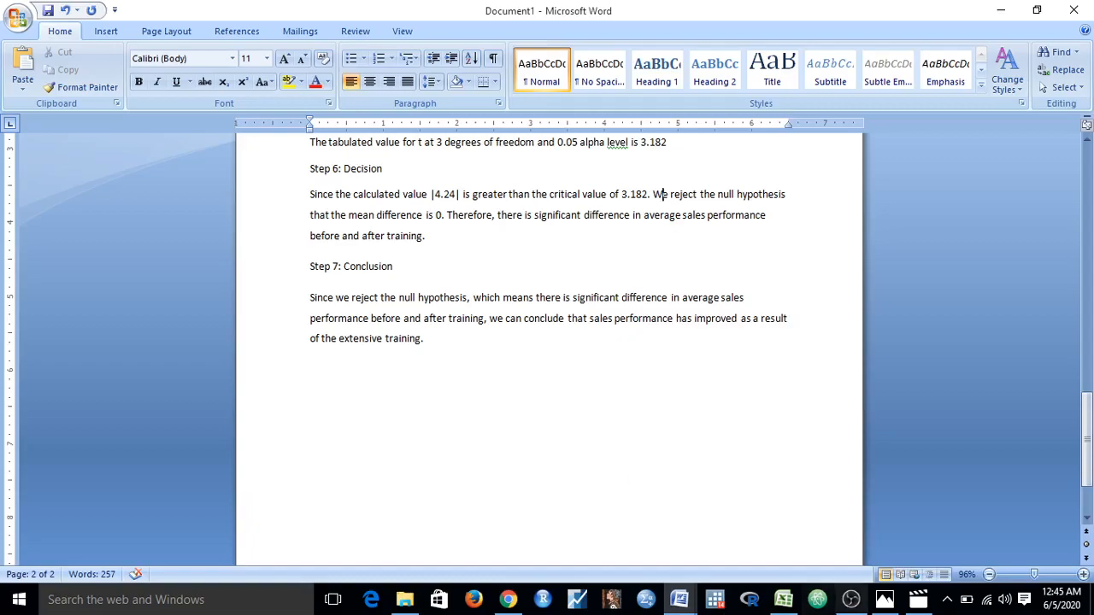
pyautogui.moveTo(844, 605)
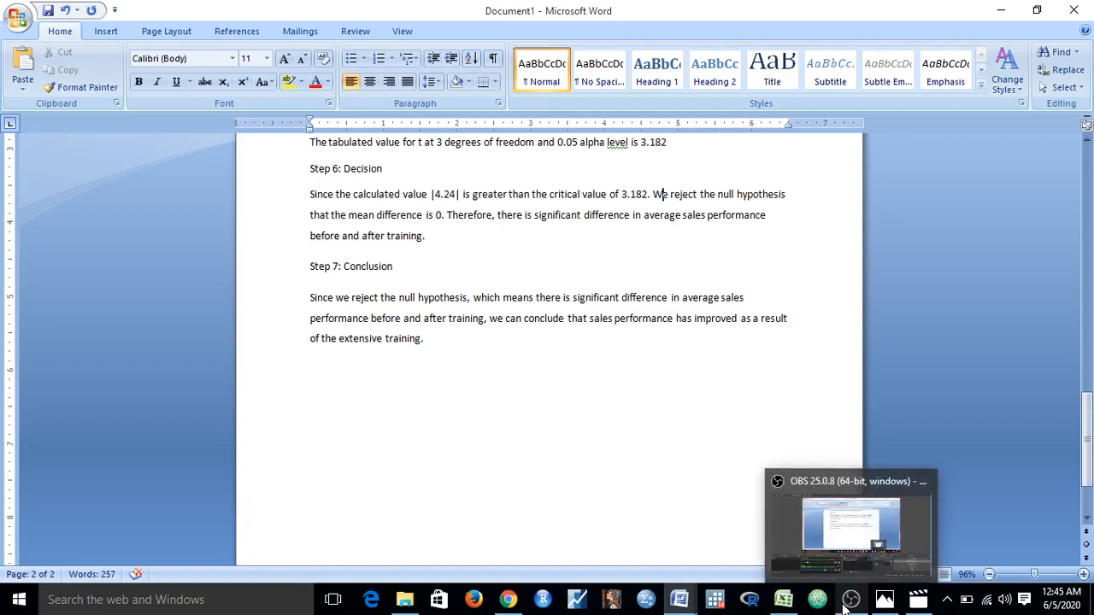